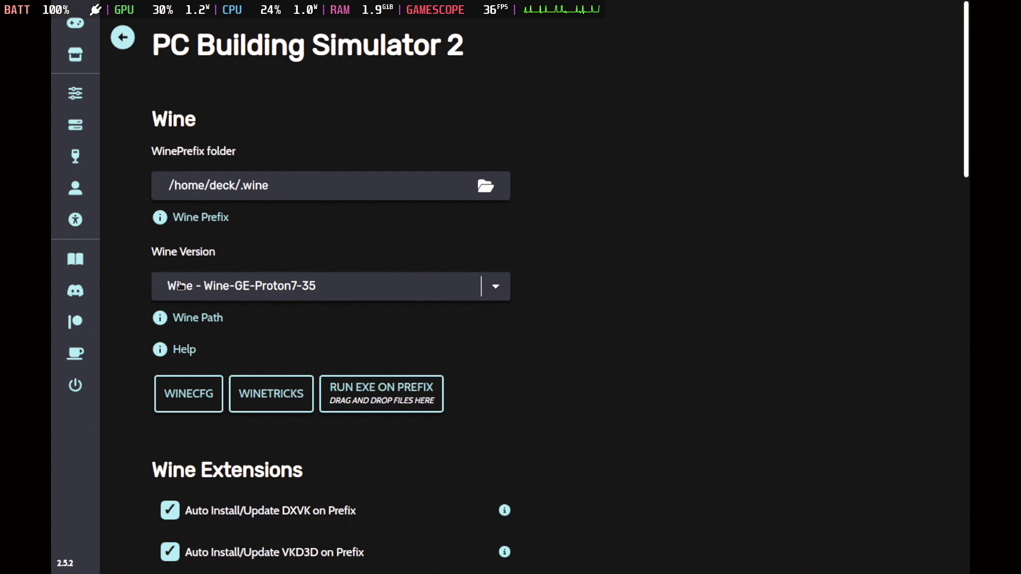
{"action": "left_click", "coordinate": [182, 286]}
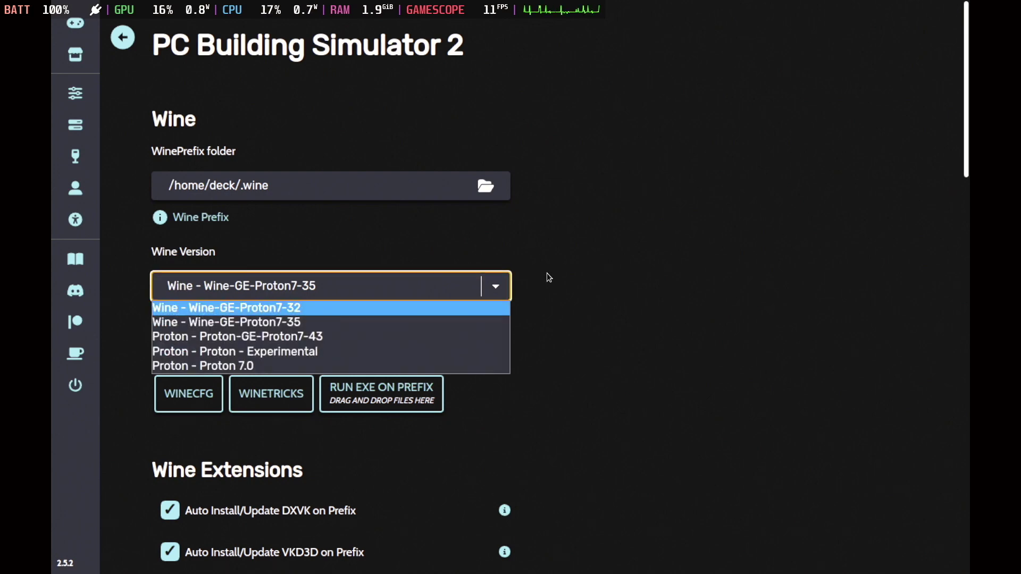
{"action": "left_click", "coordinate": [546, 273]}
{"action": "scroll", "coordinate": [545, 273], "scroll_direction": "down", "scroll_amount": 3}
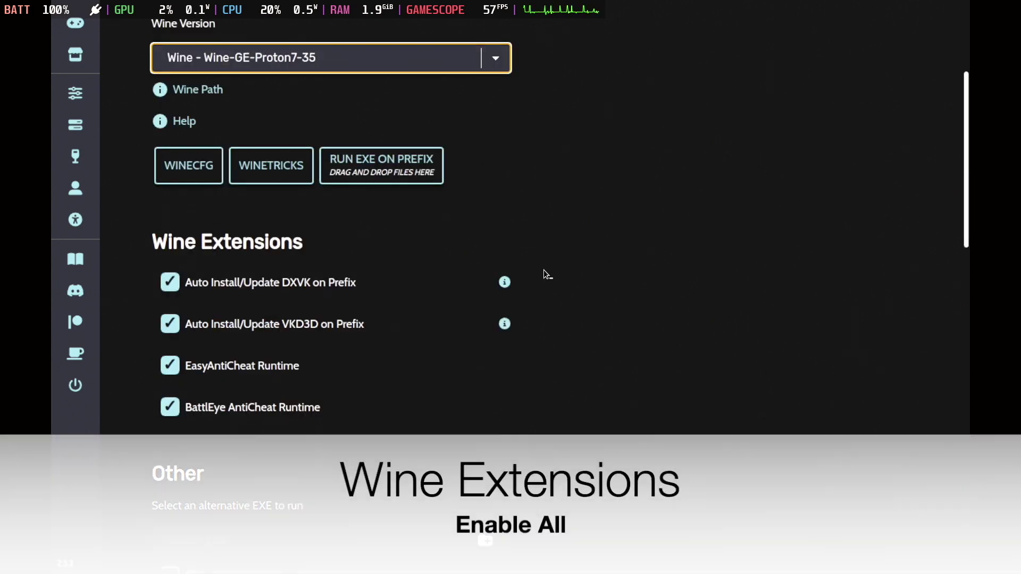
{"action": "scroll", "coordinate": [543, 270], "scroll_direction": "down", "scroll_amount": 1}
{"action": "scroll", "coordinate": [543, 270], "scroll_direction": "down", "scroll_amount": 1}
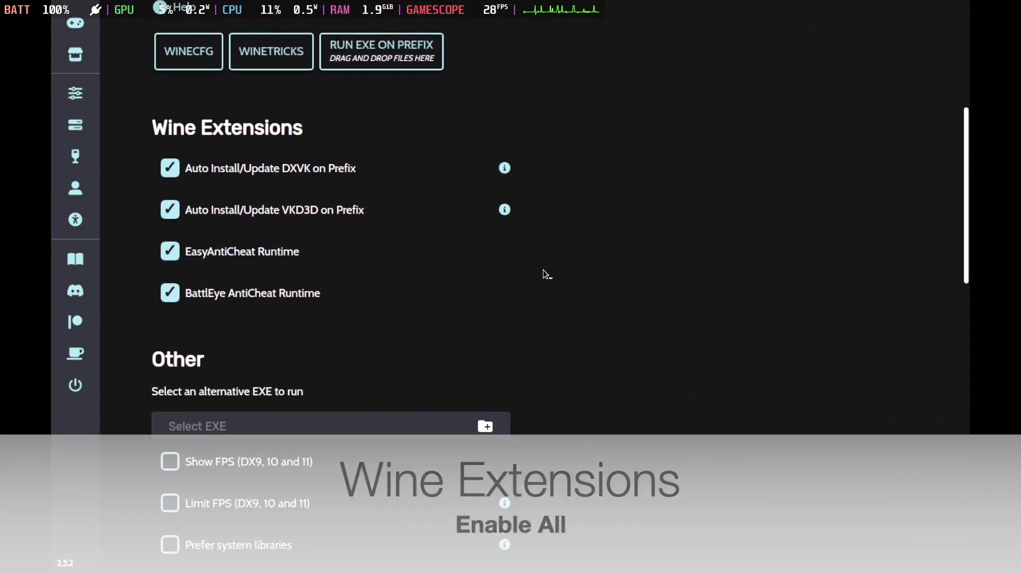
{"action": "scroll", "coordinate": [543, 270], "scroll_direction": "down", "scroll_amount": 2}
{"action": "scroll", "coordinate": [479, 292], "scroll_direction": "down", "scroll_amount": 1}
{"action": "scroll", "coordinate": [480, 291], "scroll_direction": "down", "scroll_amount": 1}
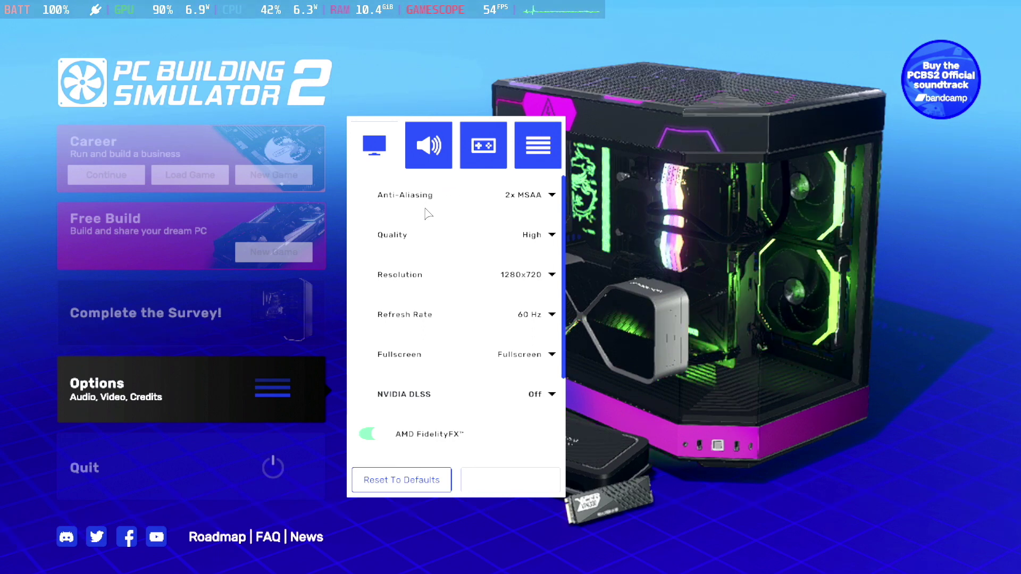
{"action": "scroll", "coordinate": [458, 360], "scroll_direction": "down", "scroll_amount": 1}
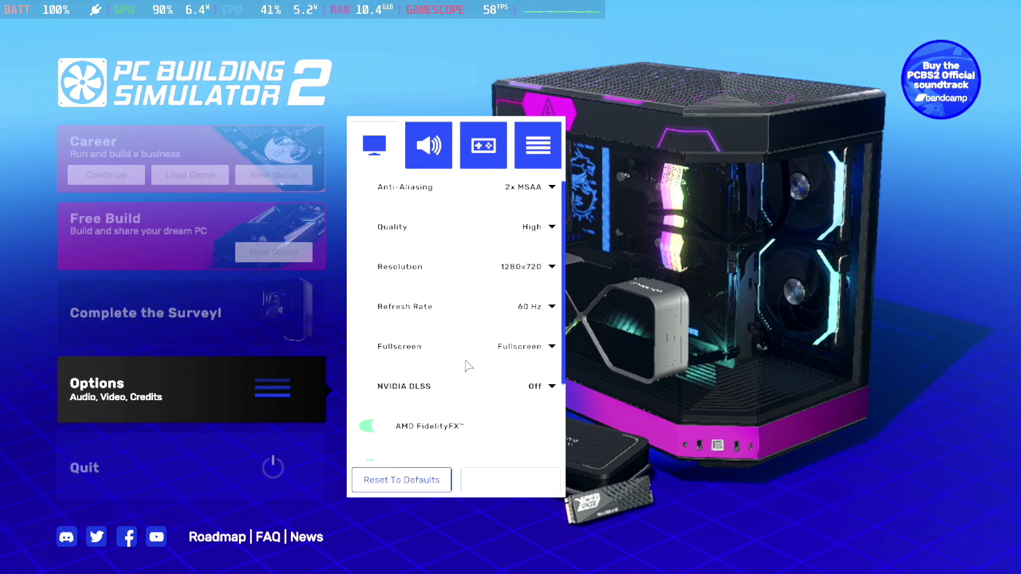
{"action": "scroll", "coordinate": [468, 365], "scroll_direction": "down", "scroll_amount": 1}
{"action": "scroll", "coordinate": [468, 366], "scroll_direction": "down", "scroll_amount": 1}
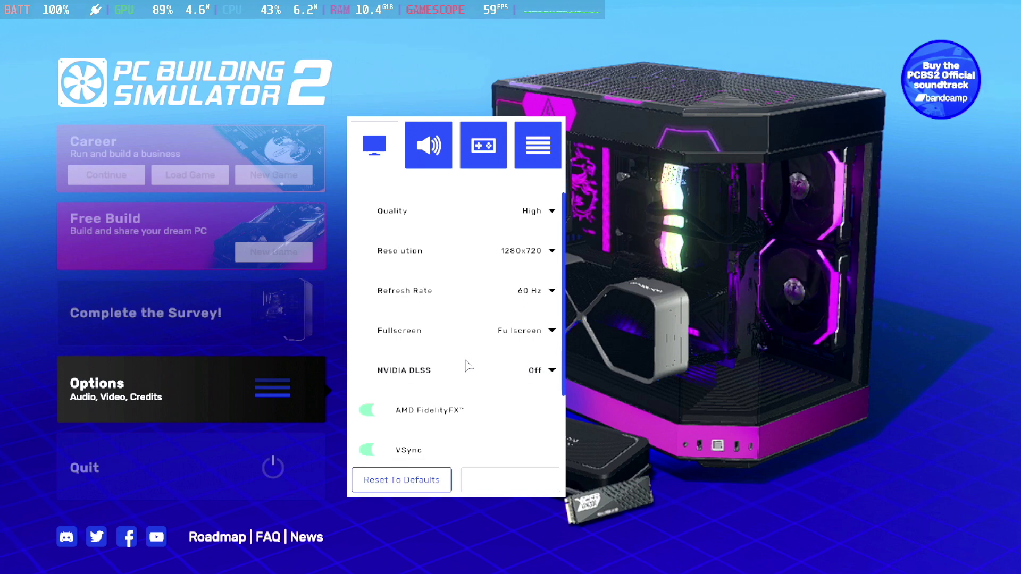
{"action": "scroll", "coordinate": [468, 365], "scroll_direction": "down", "scroll_amount": 2}
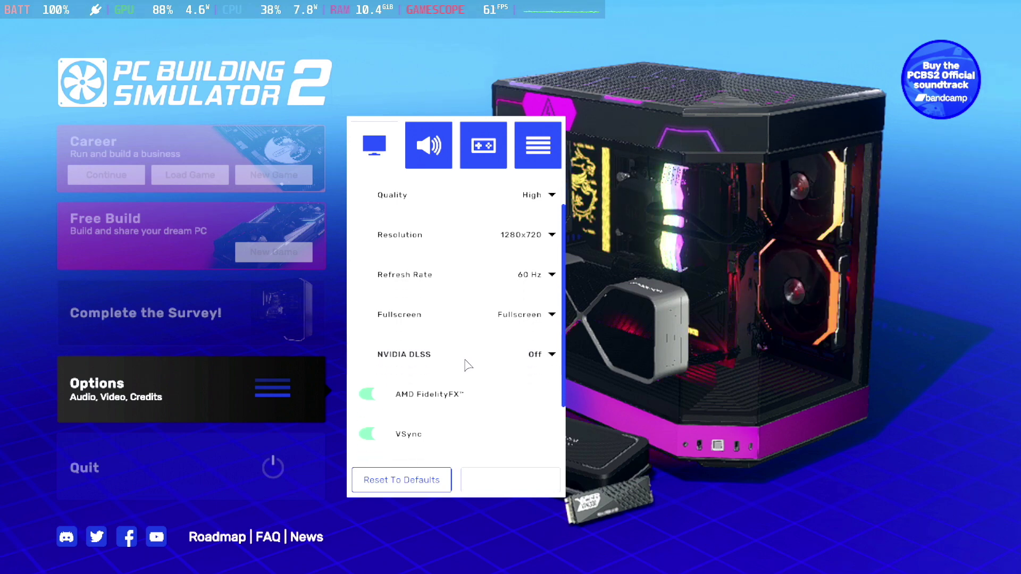
{"action": "scroll", "coordinate": [468, 365], "scroll_direction": "down", "scroll_amount": 2}
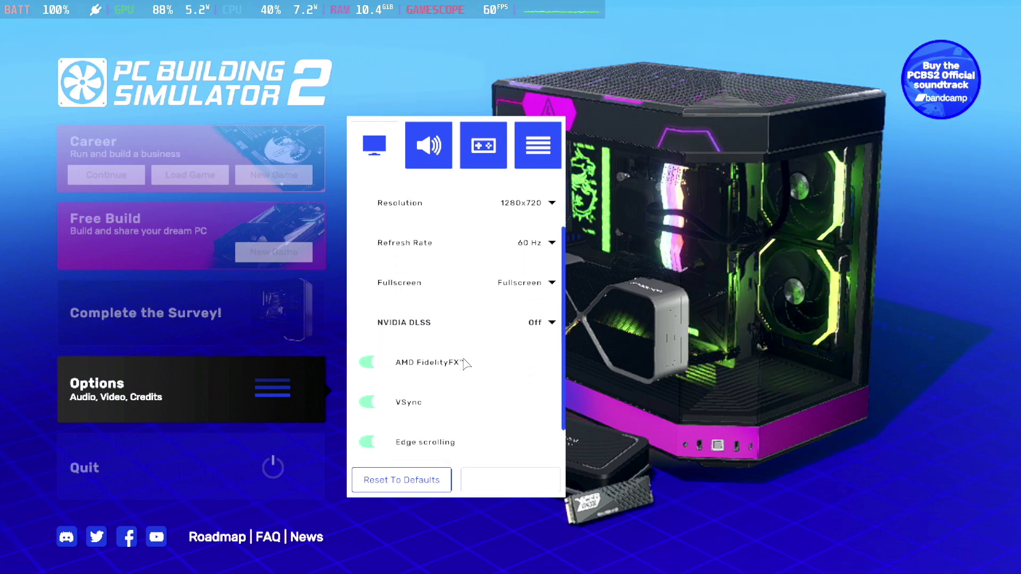